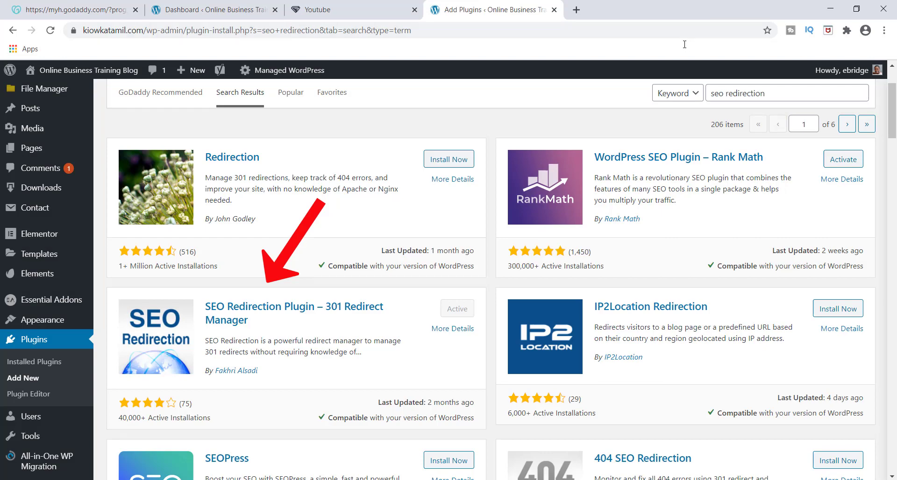
Switch browser tabs back to the WordPress admin Dashboard
left_click(357, 14)
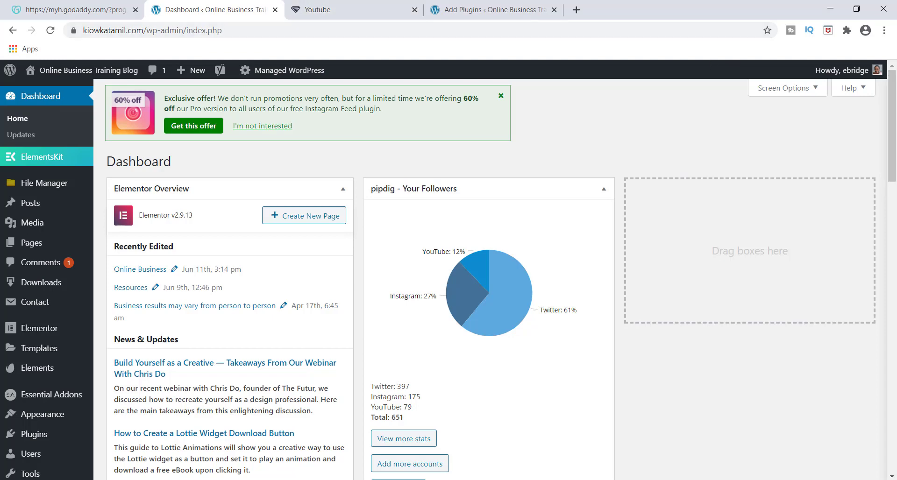
Search Add Plugins for 'seo redirection' and confirm the SEO Redirection Plugin – 301 Redirect Manager is Active
left_click_drag(894, 142, 895, 185)
mouse_move(82, 264)
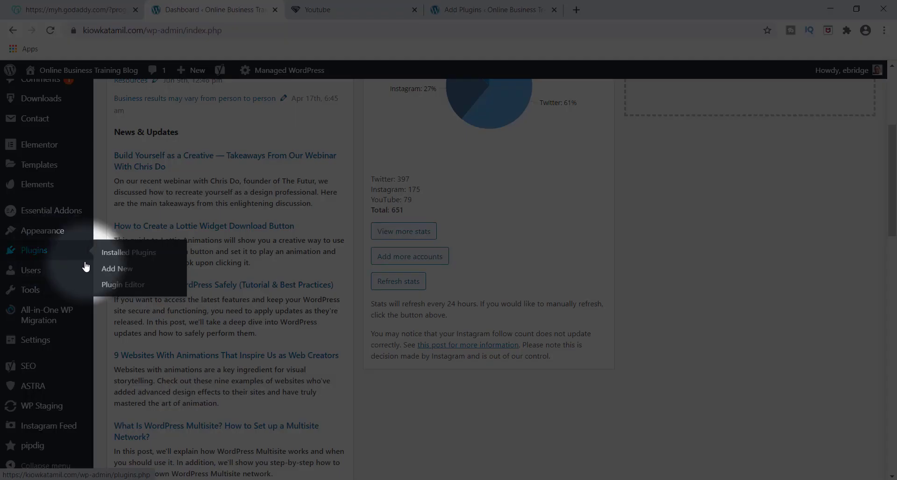
left_click(108, 269)
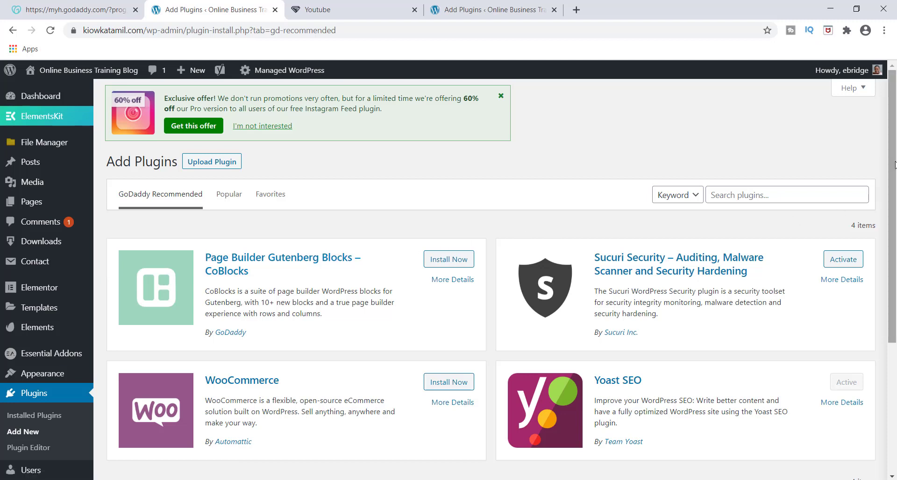
left_click_drag(894, 163, 895, 186)
left_click(747, 159)
left_click(742, 189)
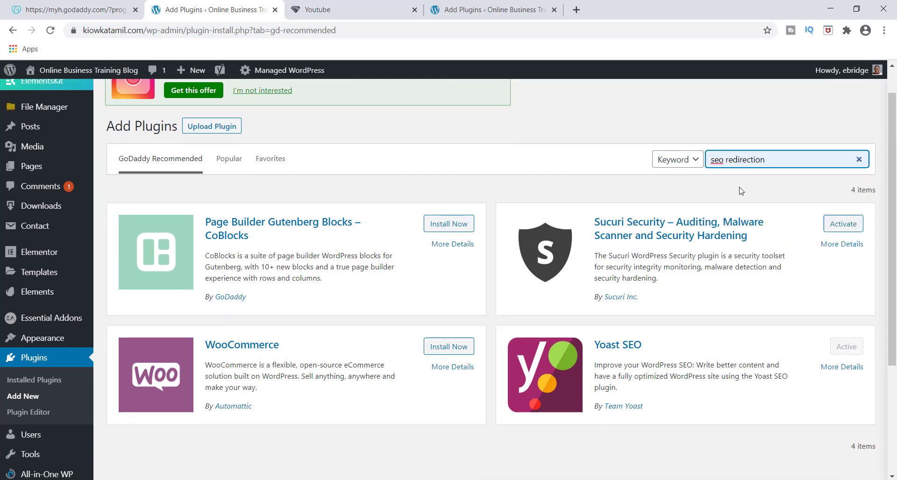
scroll(881, 141, "down", 3)
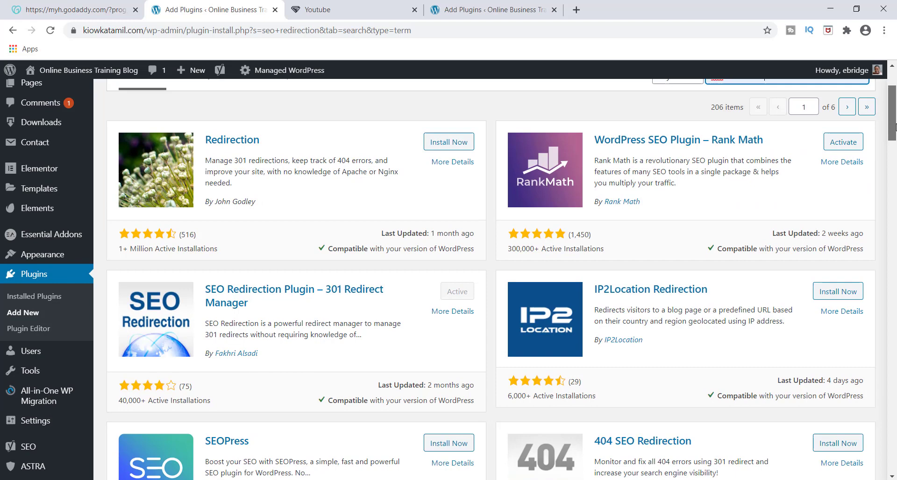
scroll(448, 280, "up", 3)
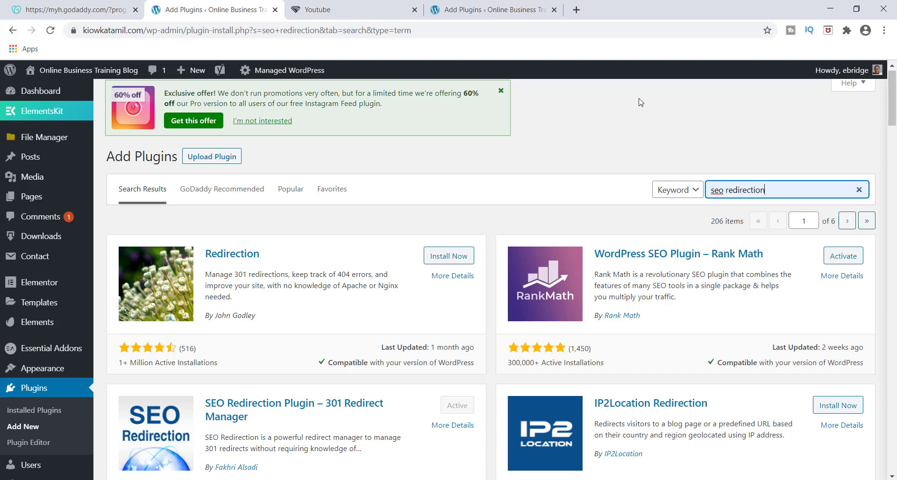
Create a new page titled 'workonline' and publish it
mouse_move(92, 202)
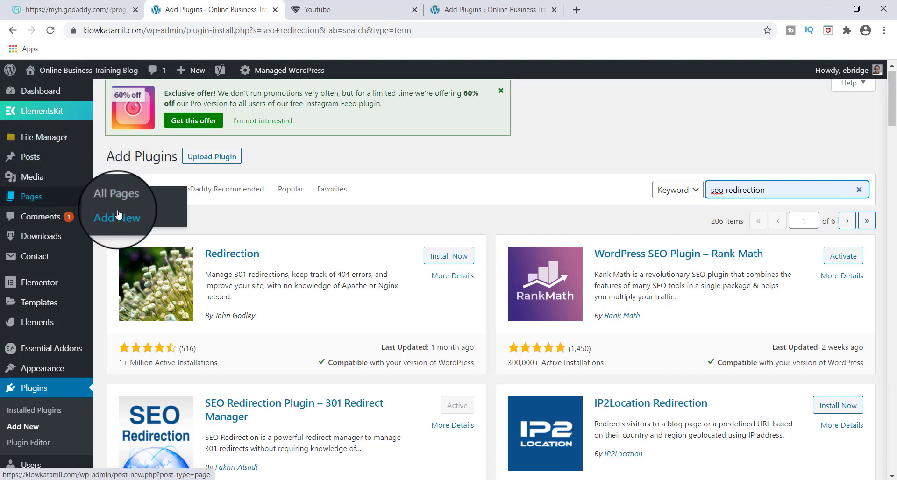
left_click(117, 215)
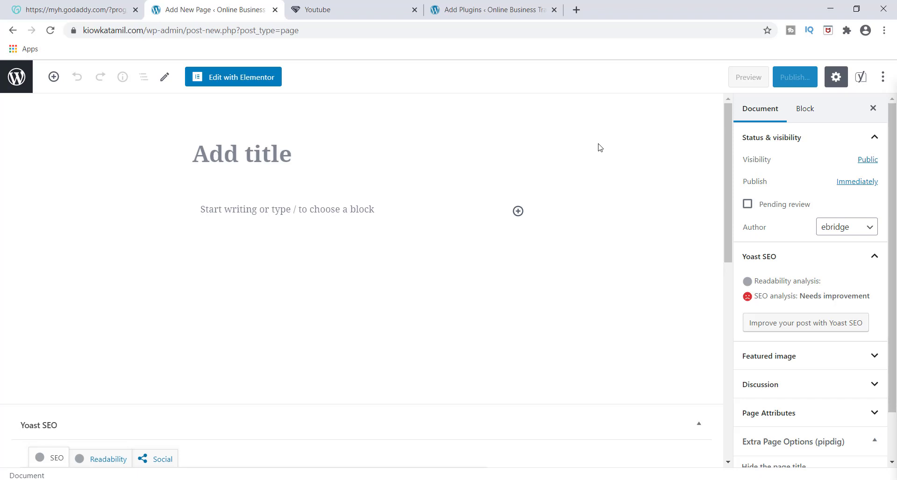
left_click(233, 155)
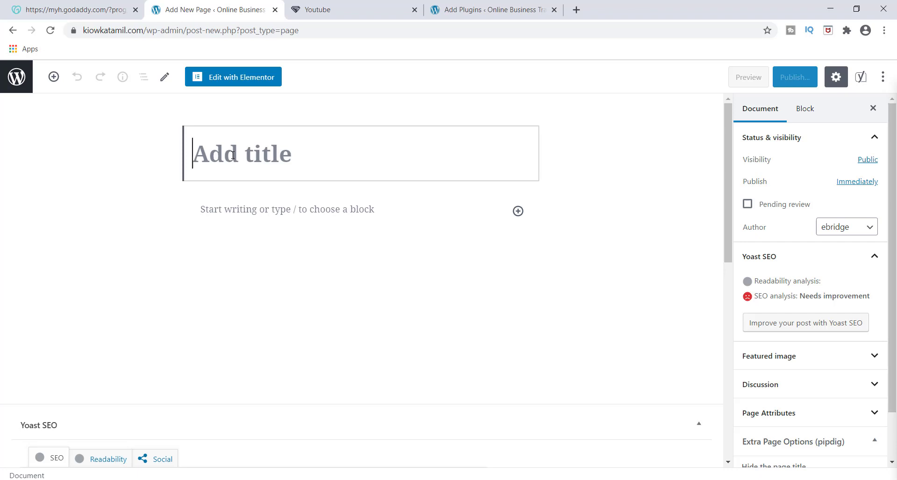
type("work")
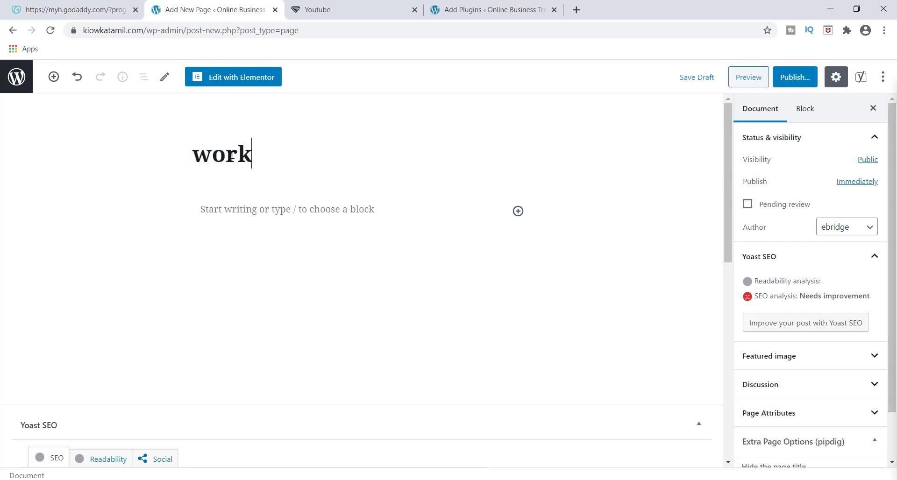
type("online")
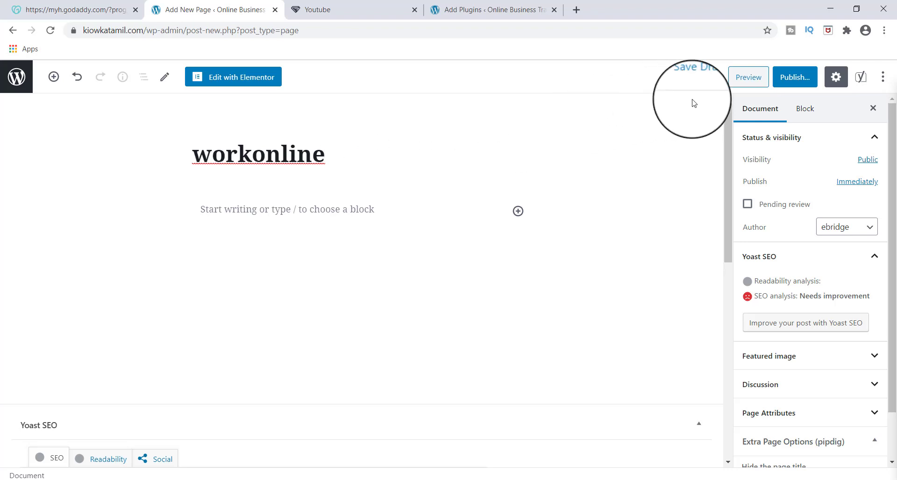
left_click(795, 77)
left_click(813, 79)
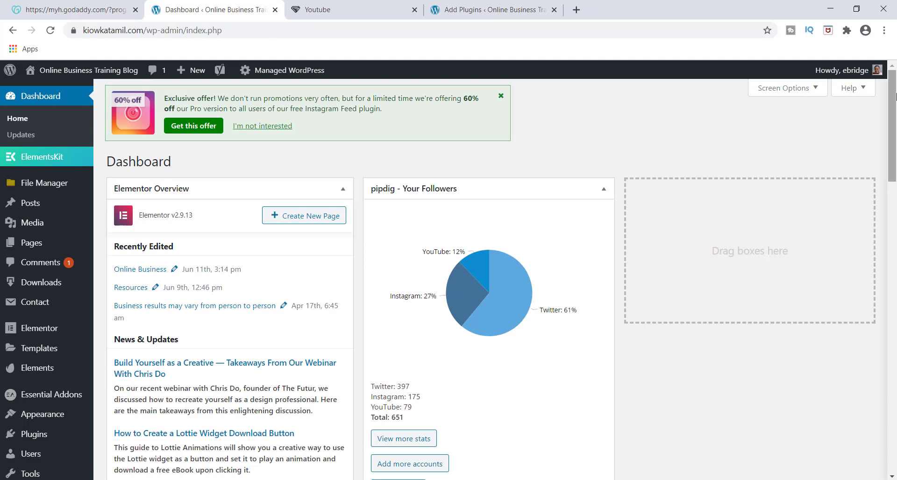
Open SEO Redirection settings to an empty Add Custom Redirection form with type 301 (SEO)
left_click_drag(893, 94, 895, 153)
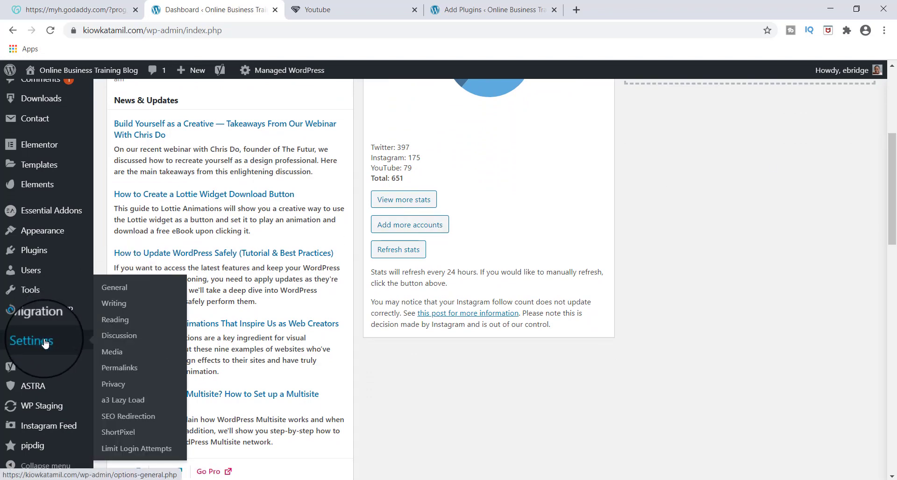
left_click(123, 419)
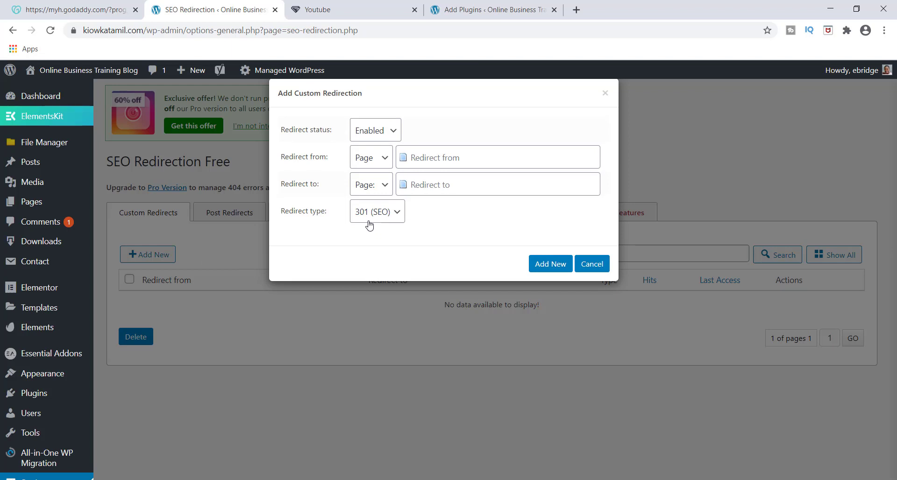
Save a 301 redirect from /workonline to the external gopages lead capture URL
left_click(414, 158)
left_click(435, 159)
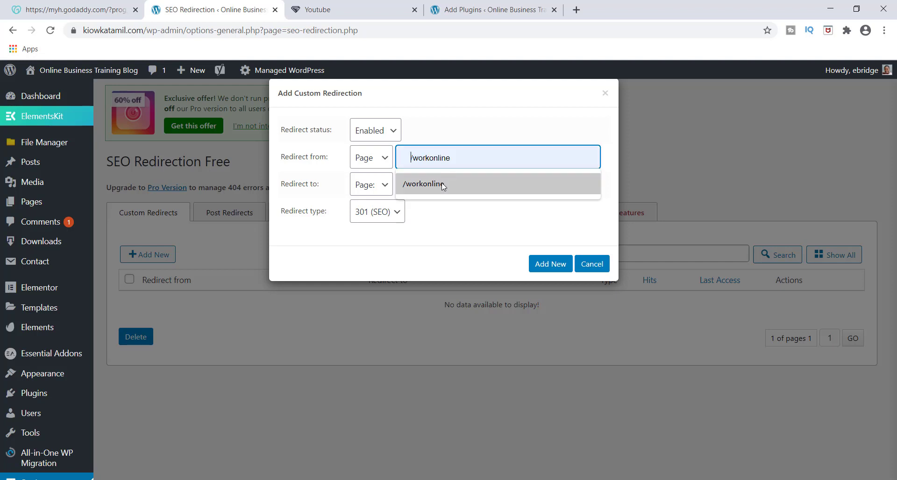
left_click(422, 184)
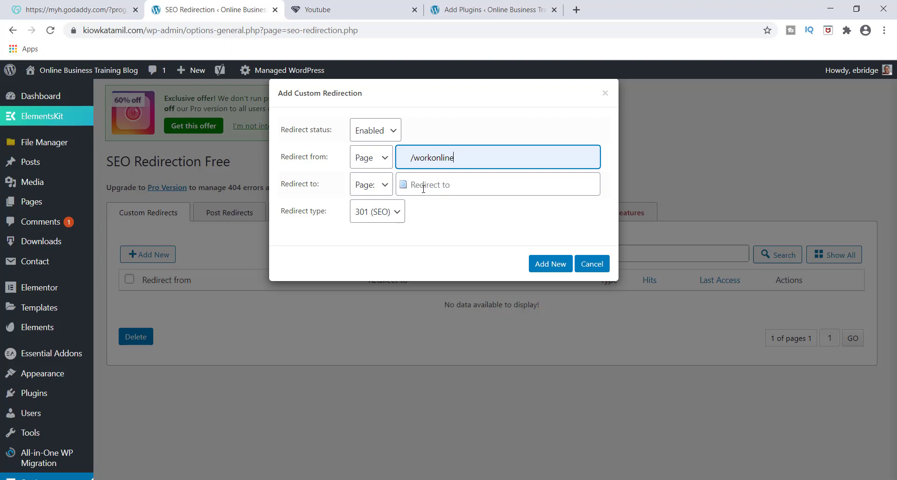
left_click(423, 188)
left_click(480, 208)
left_click(547, 266)
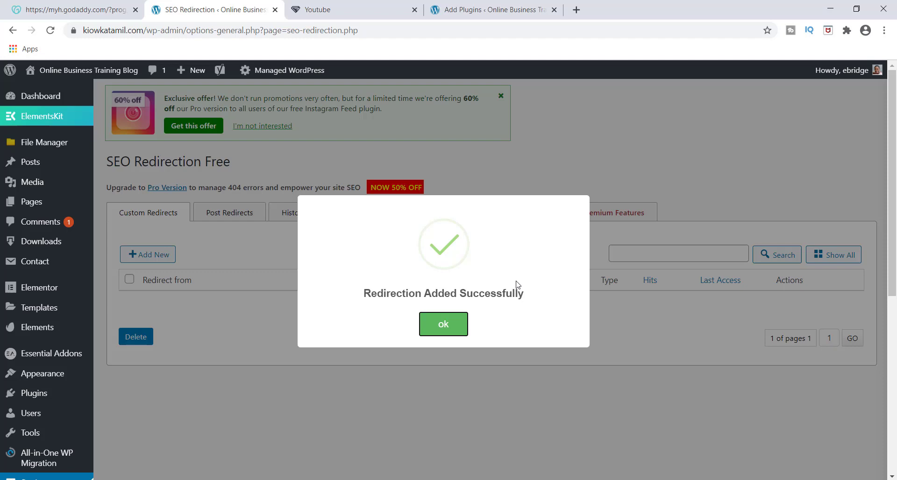
Dismiss the success message, check the /workonline redirect is listed, and go to the Pages list
left_click(443, 332)
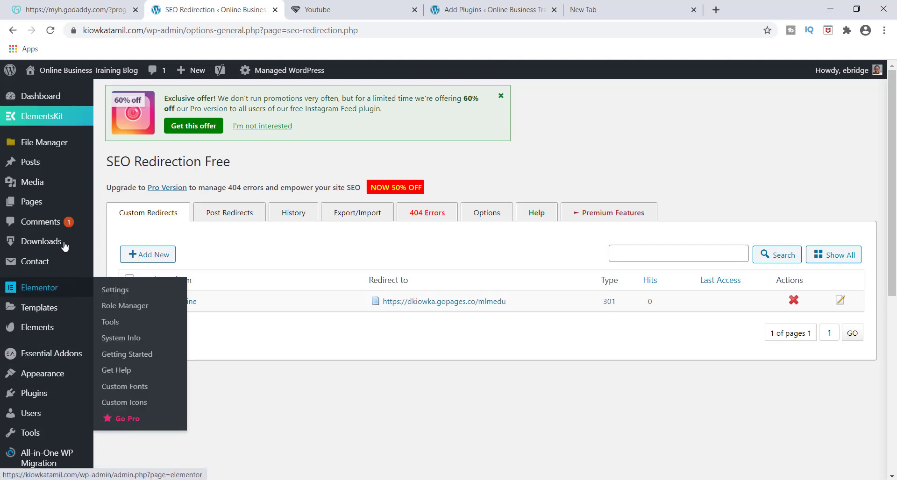
left_click(47, 209)
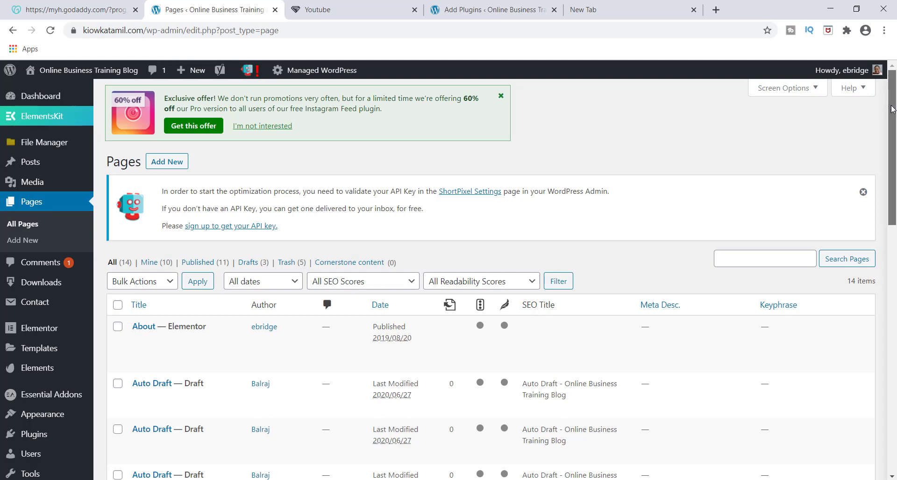
left_click_drag(890, 111, 888, 383)
left_click(152, 352)
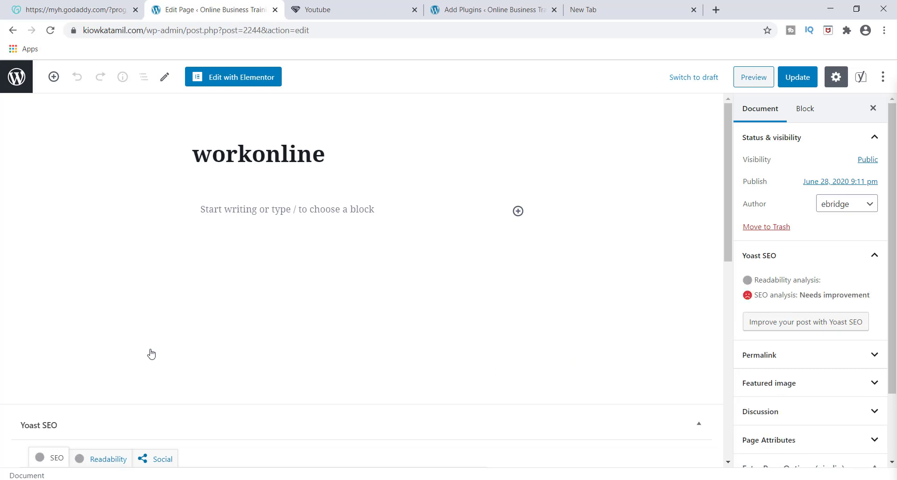
scroll(894, 287, "down", 2)
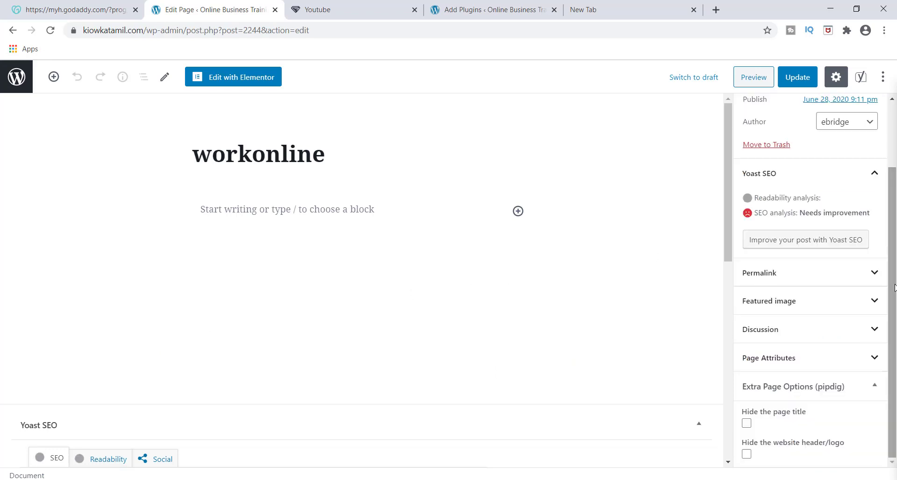
left_click(874, 273)
left_click_drag(743, 372, 878, 375)
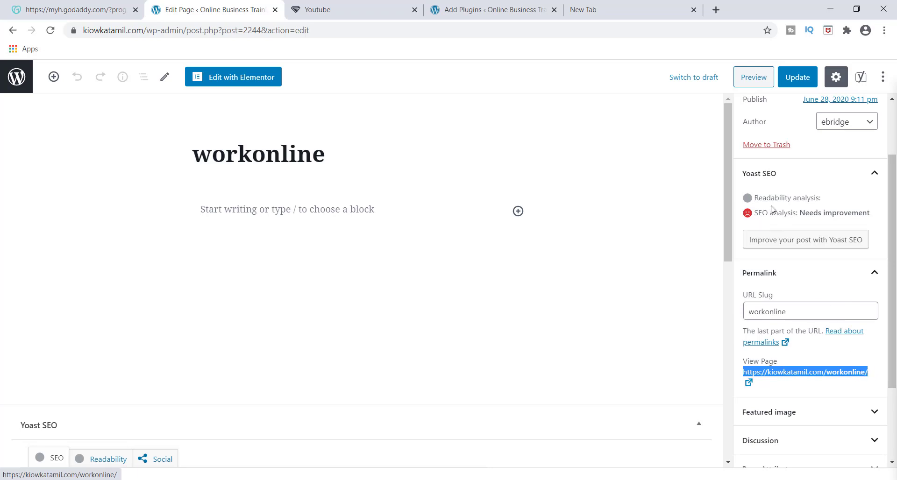
left_click(644, 8)
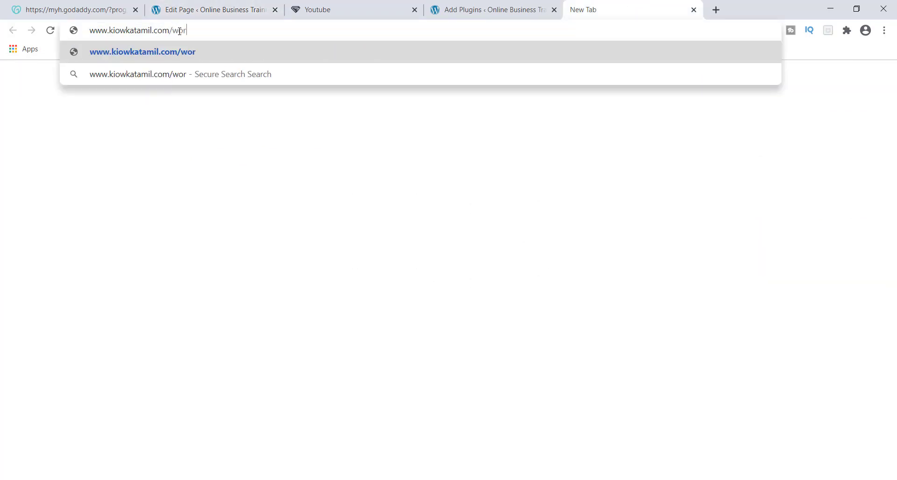
type("online")
key("Return")
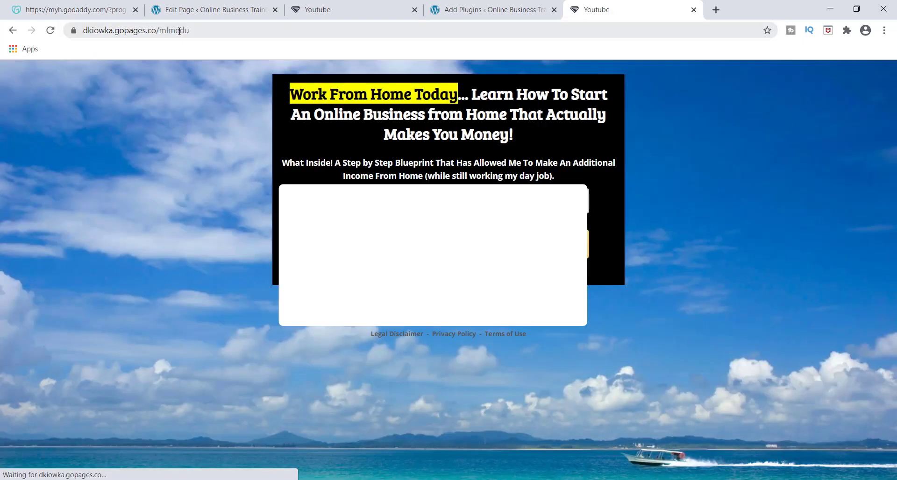